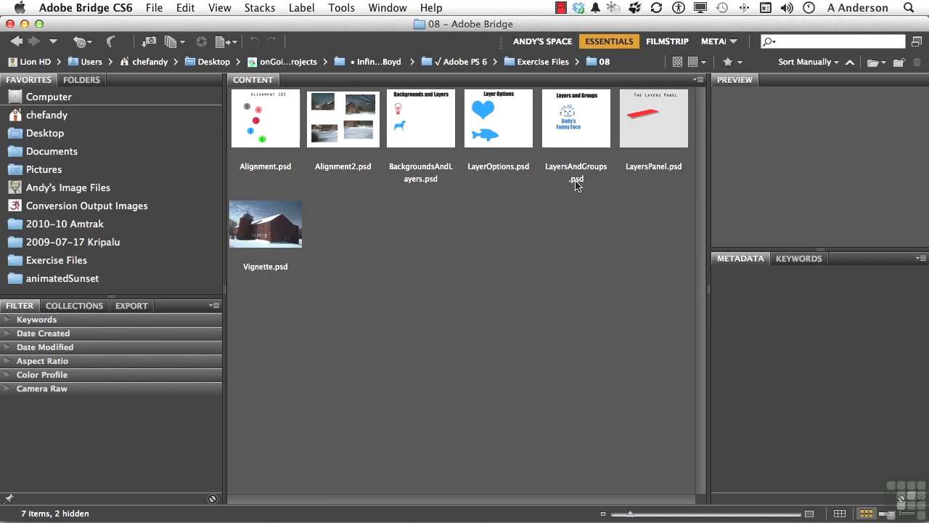
- Open LayersAndGroups.psd in Photoshop, and toggle the mouth layer's visibility off and back on
{"action": "double_click", "coordinate": [579, 131]}
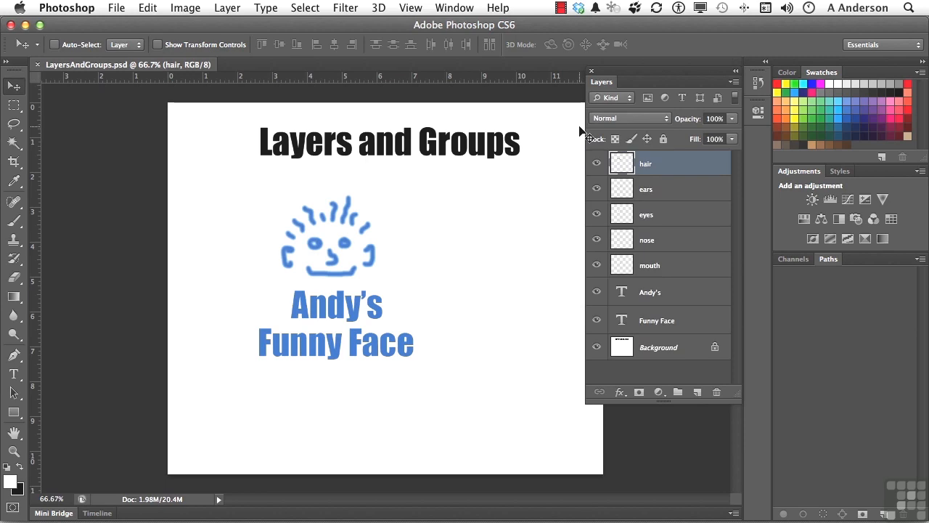
{"action": "left_click", "coordinate": [598, 266]}
{"action": "left_click", "coordinate": [598, 265]}
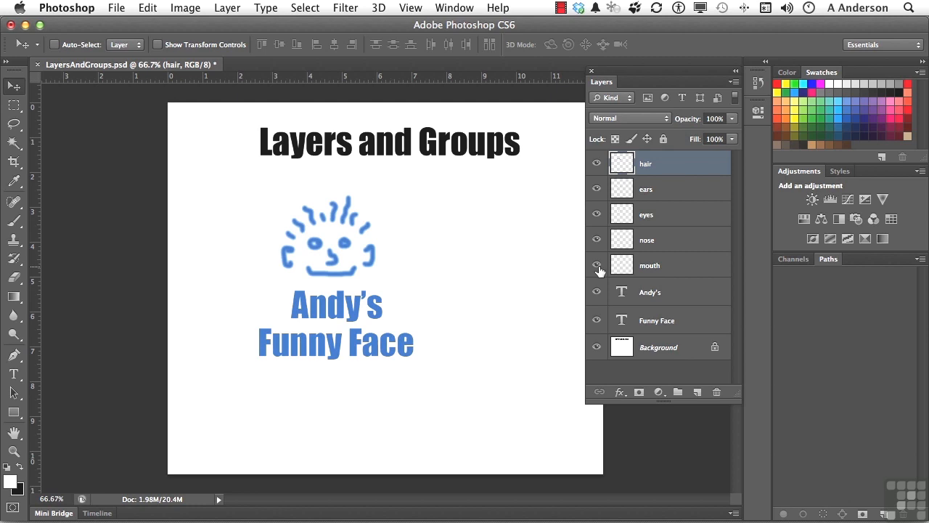
- Merge the hair, ears, eyes, nose and mouth layers into a single layer, and undo the merge
{"action": "left_click", "coordinate": [660, 273], "text": "shift"}
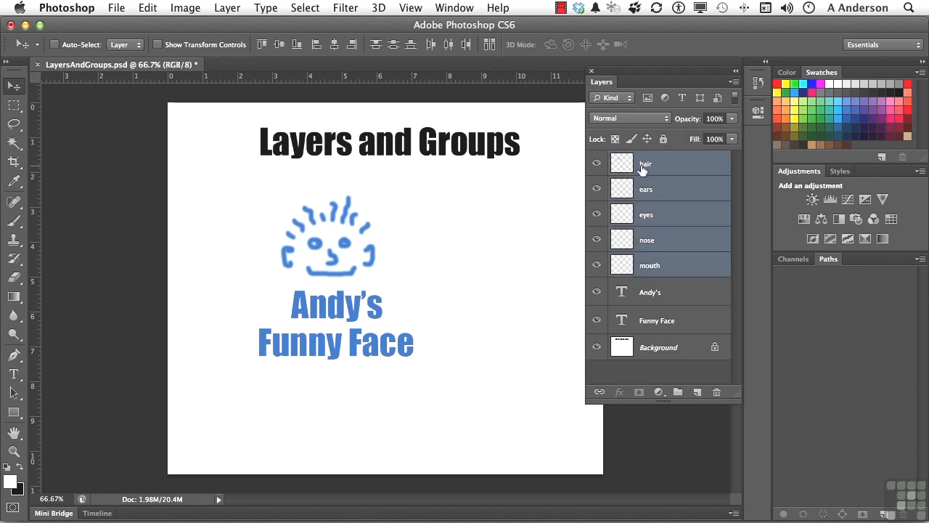
{"action": "left_click", "coordinate": [735, 82]}
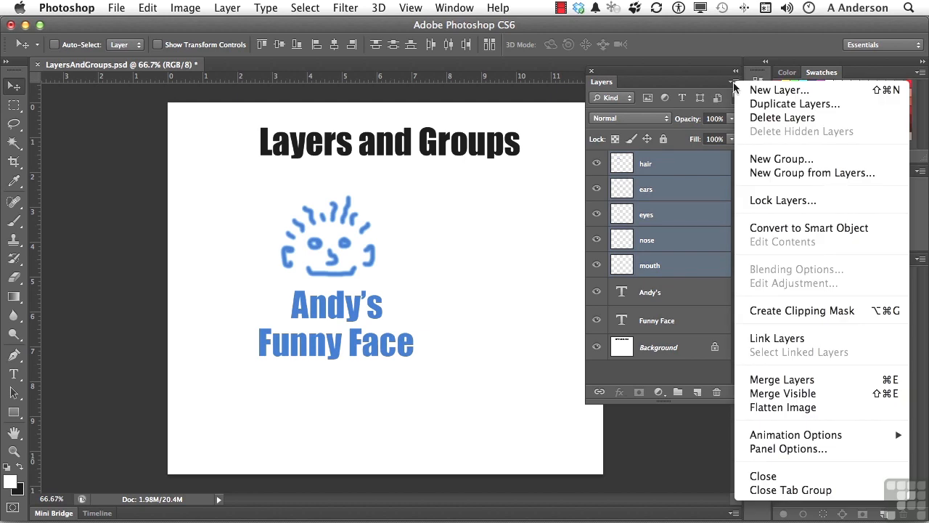
{"action": "left_click", "coordinate": [807, 383]}
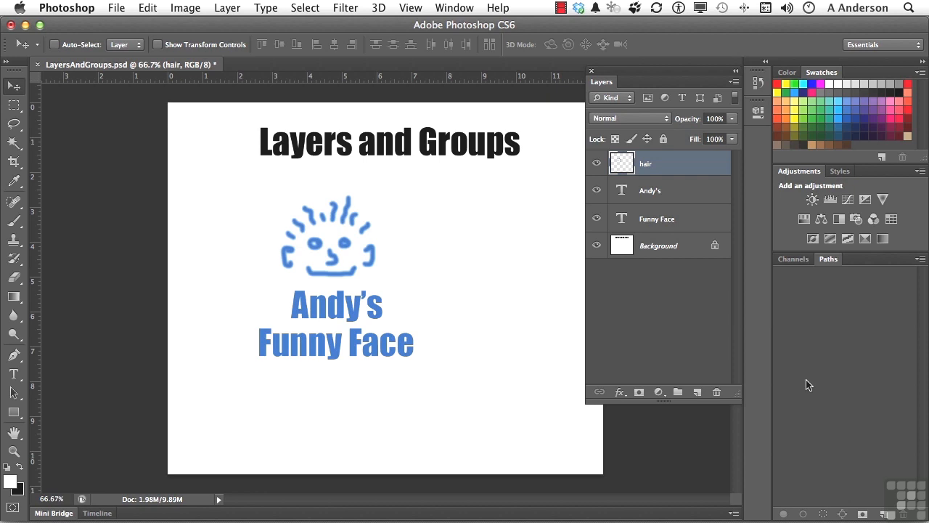
{"action": "key", "text": "super+z"}
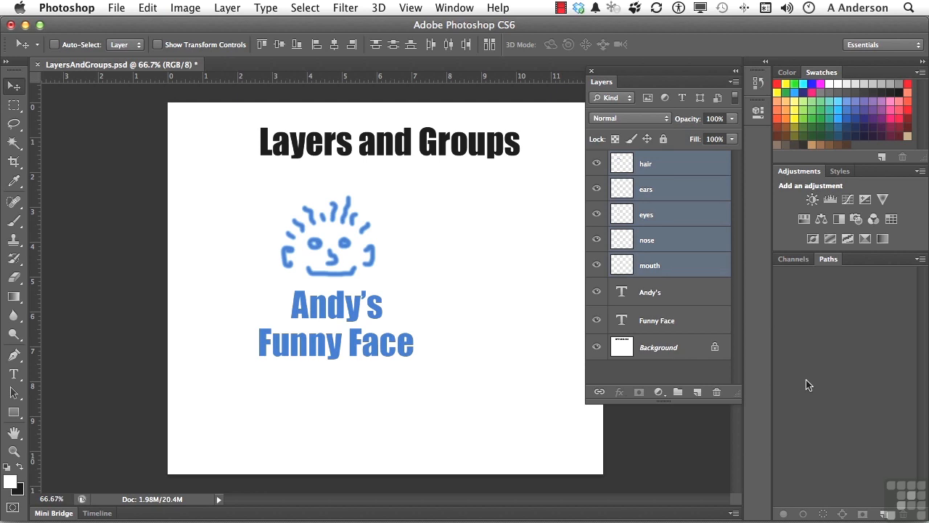
- Merge the hair layer down repeatedly through ears, eyes and nose until all face parts are combined in the mouth layer
{"action": "left_click", "coordinate": [648, 195]}
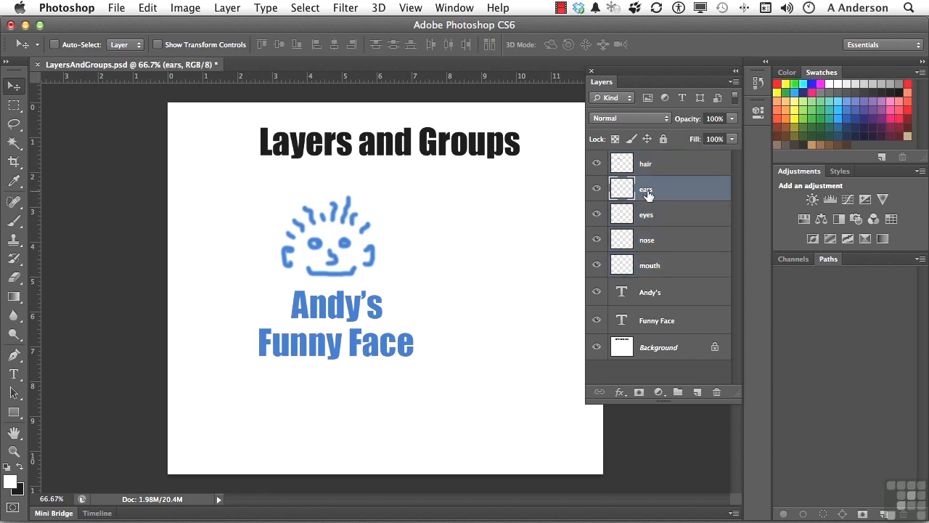
{"action": "left_click", "coordinate": [649, 166]}
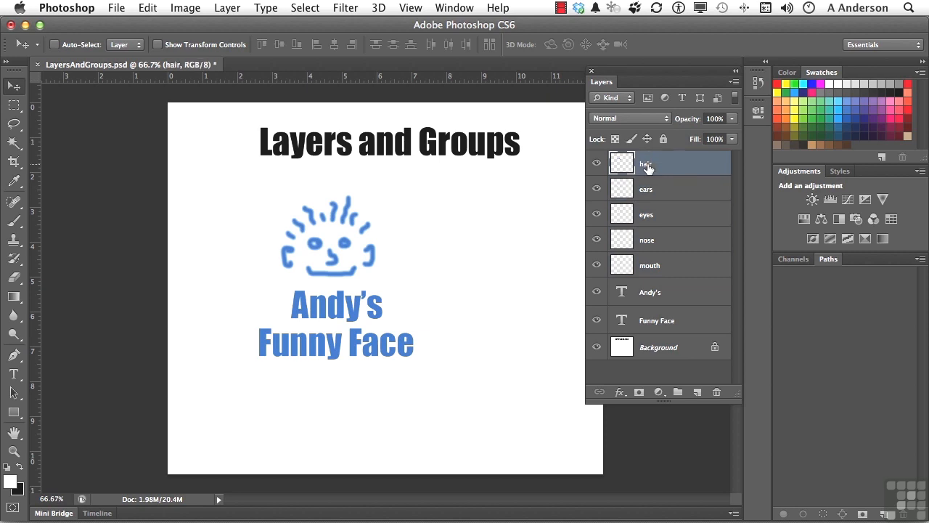
{"action": "left_click", "coordinate": [734, 82]}
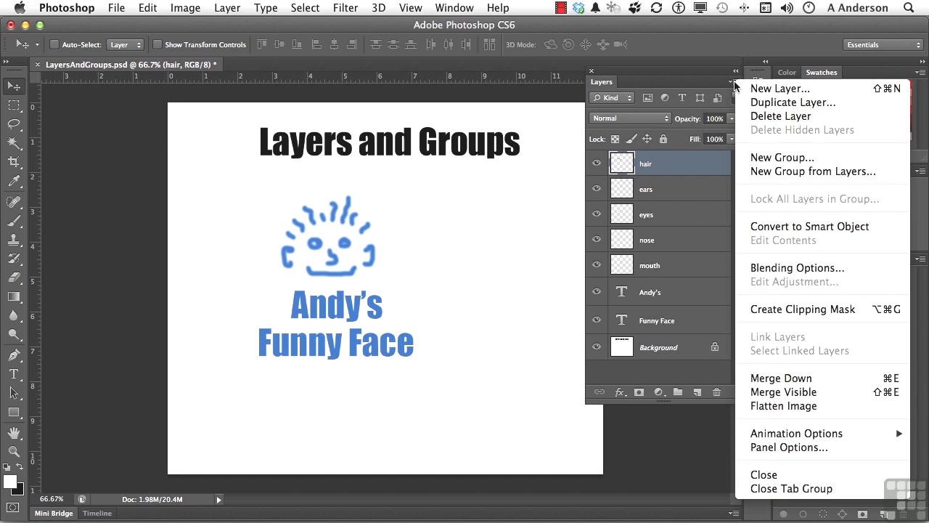
{"action": "left_click", "coordinate": [695, 297]}
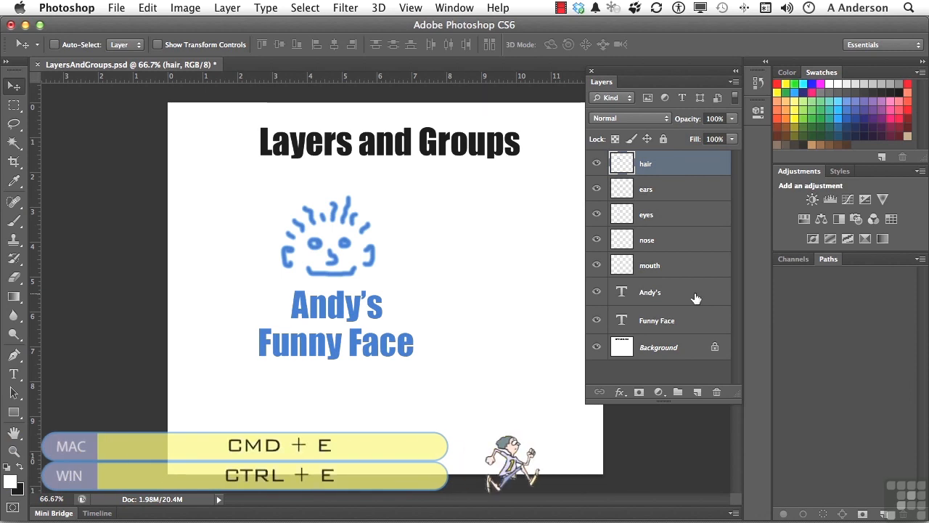
{"action": "key", "text": "super+e"}
{"action": "key", "text": "super+e"}
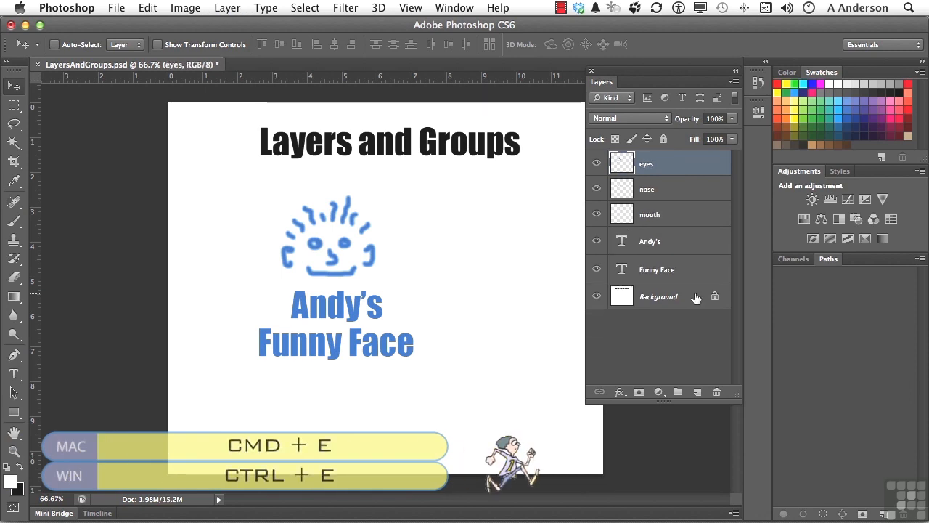
{"action": "key", "text": "super+e"}
{"action": "key", "text": "super+e"}
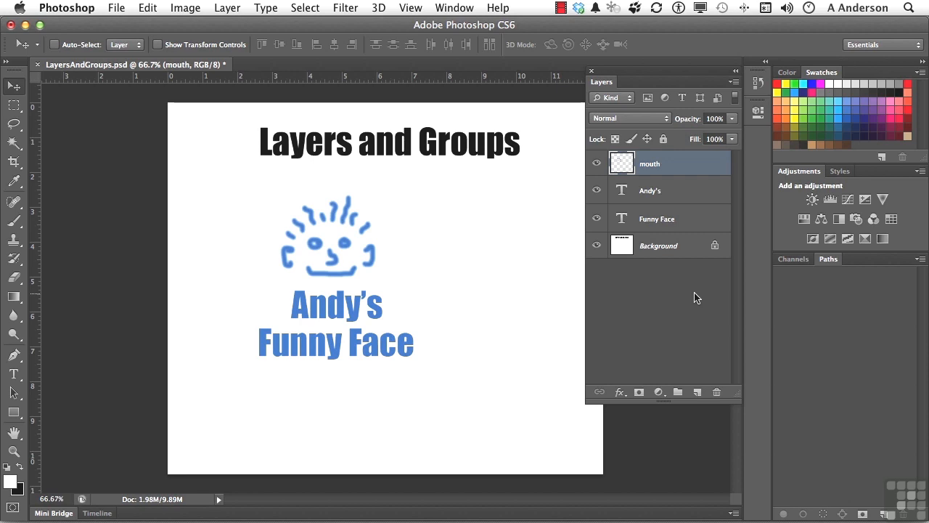
- Revert the document to its original opening snapshot LayersAndGroups.psd in the history
{"action": "left_click", "coordinate": [759, 84]}
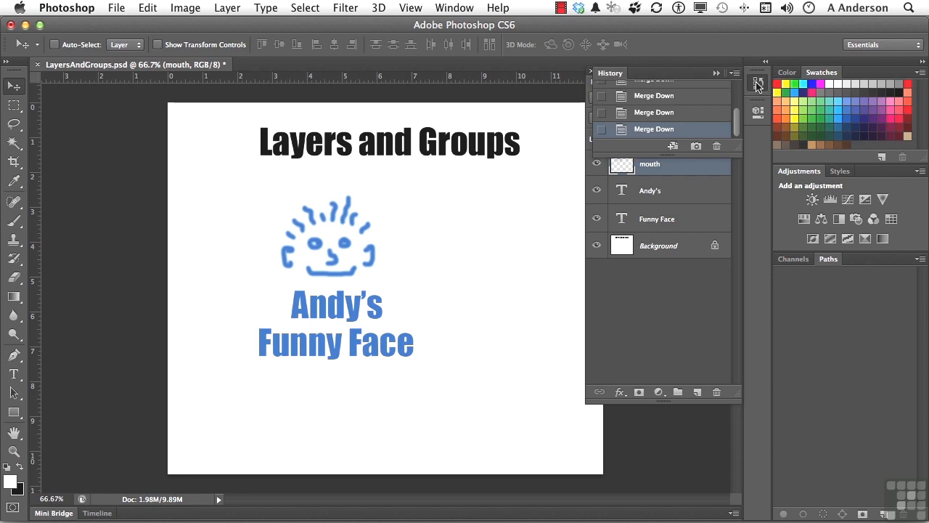
{"action": "scroll", "coordinate": [676, 107], "scroll_direction": "up", "scroll_amount": 5}
{"action": "left_click", "coordinate": [670, 94]}
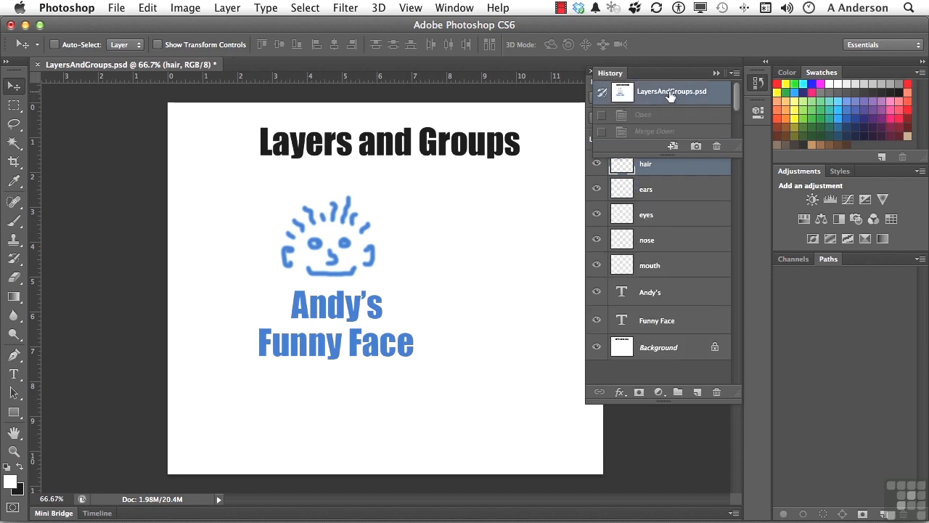
{"action": "left_click", "coordinate": [715, 75]}
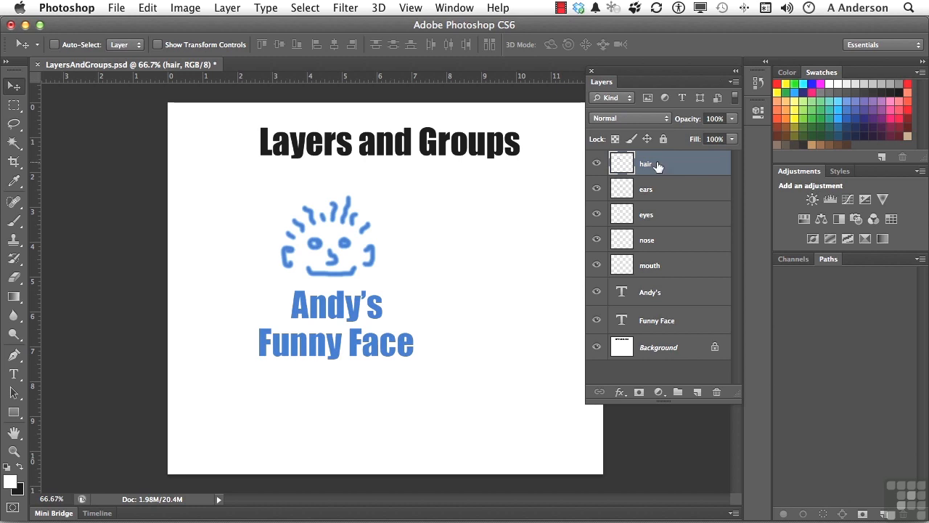
- Hide the two text layers and the Background layer, leaving only the face layers visible
{"action": "left_click", "coordinate": [597, 292]}
{"action": "left_click", "coordinate": [598, 320]}
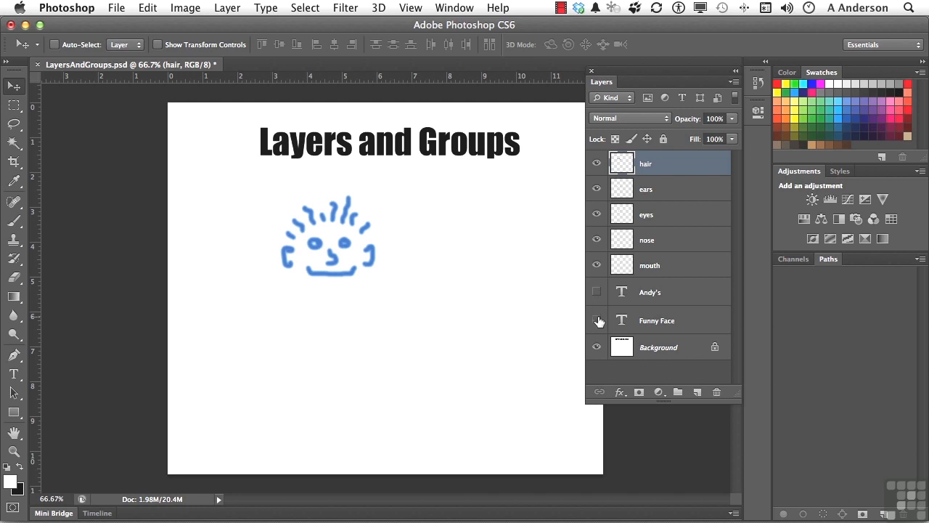
{"action": "left_click", "coordinate": [597, 348]}
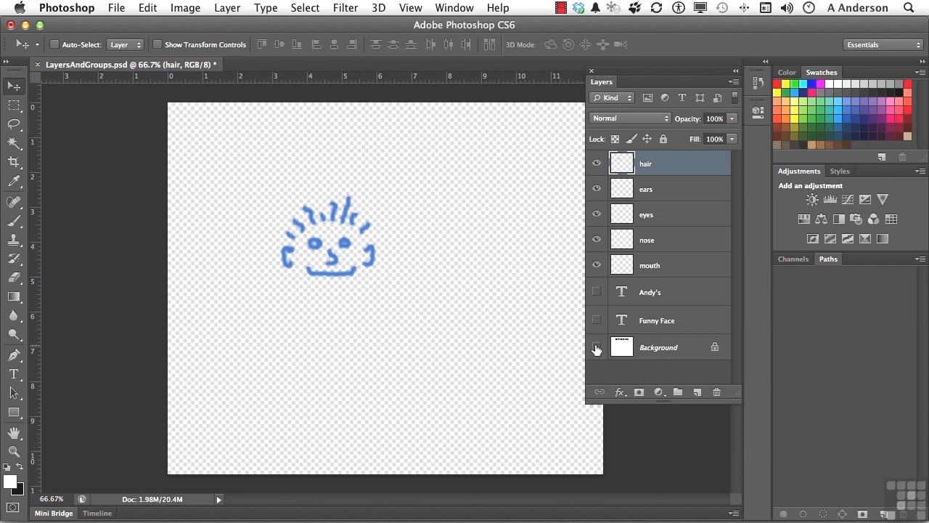
- Merge the visible face layers with Merge Visible, and undo the merge
{"action": "left_click", "coordinate": [734, 83]}
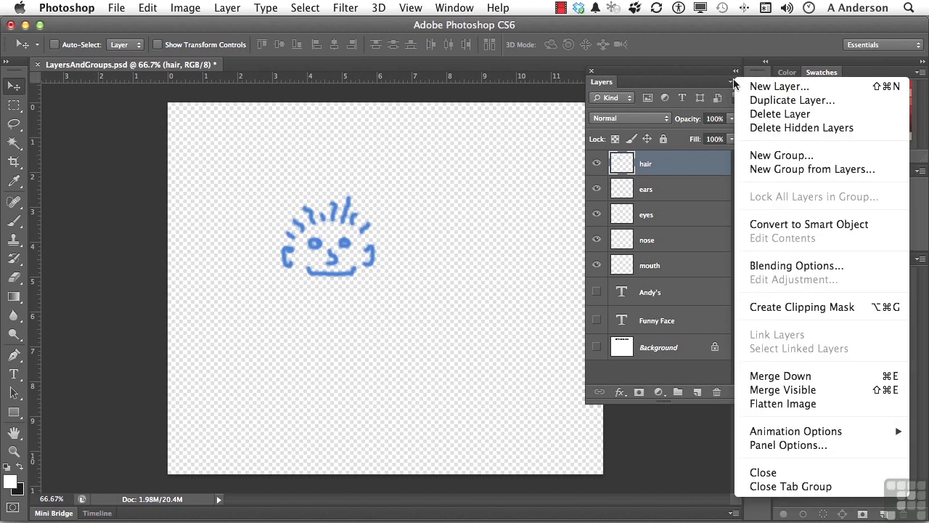
{"action": "left_click", "coordinate": [841, 391]}
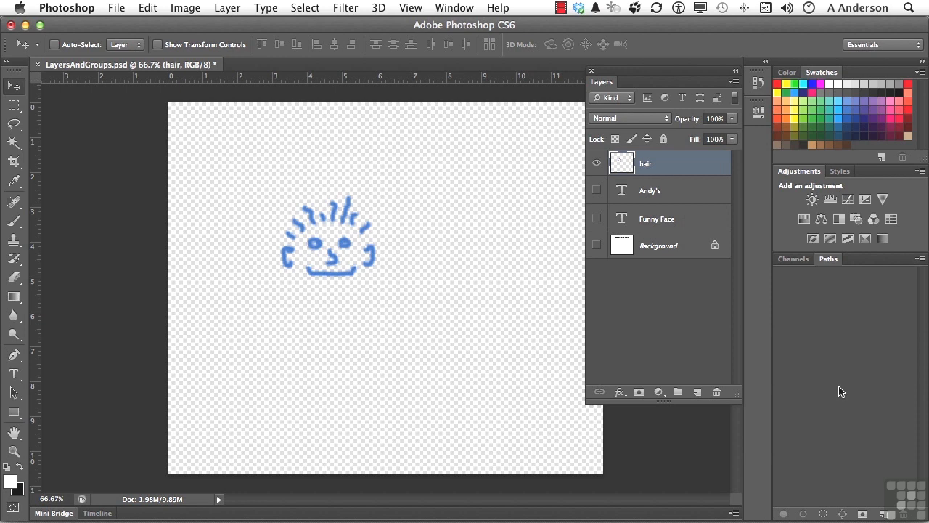
{"action": "key", "text": "super+z"}
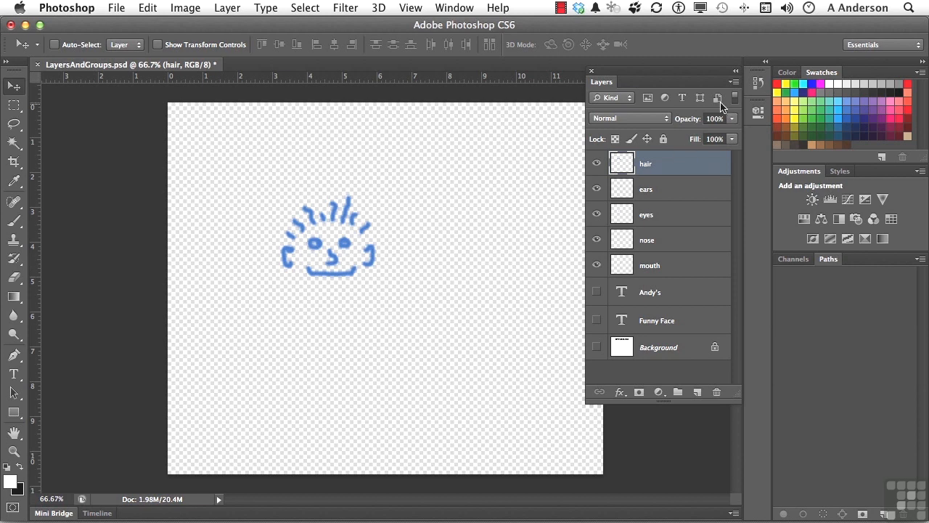
- Merge copies of the visible face layers into a new layer, keeping the originals, and hide the originals to check the merged layer
{"action": "left_click", "coordinate": [734, 82]}
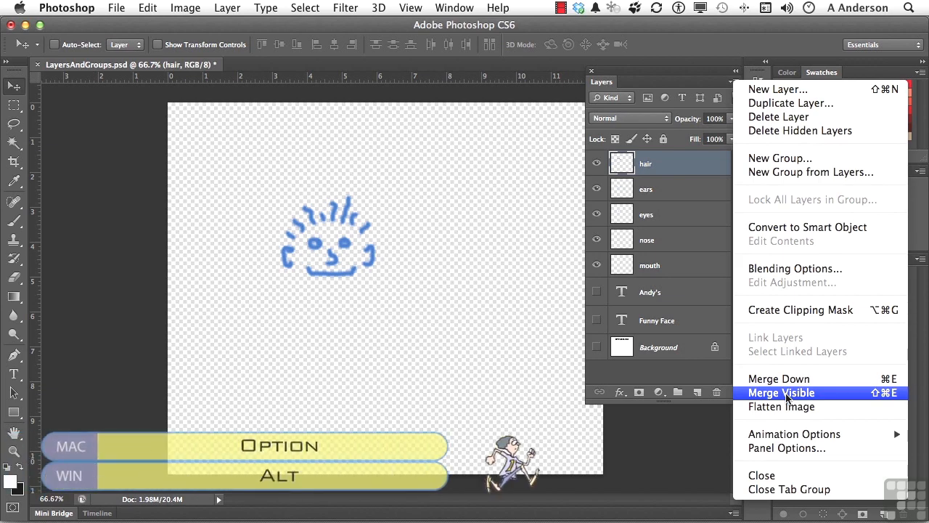
{"action": "left_click", "coordinate": [787, 396], "text": "alt"}
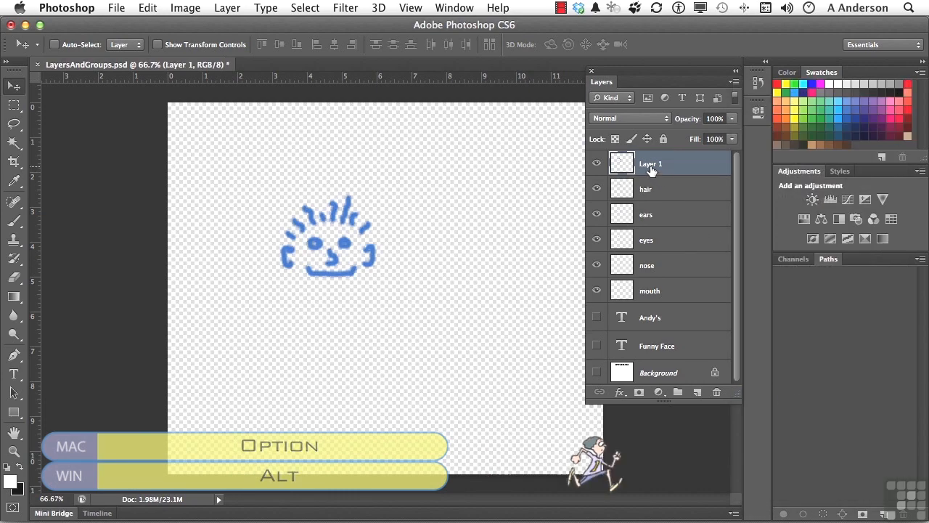
{"action": "left_click", "coordinate": [597, 189]}
{"action": "left_click_drag", "start_coordinate": [597, 213], "coordinate": [598, 297]}
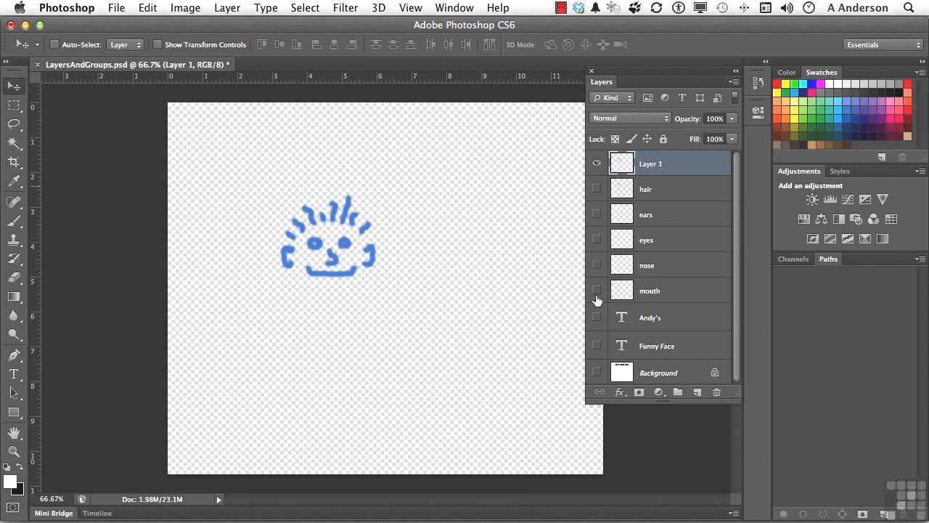
{"action": "left_click", "coordinate": [594, 167]}
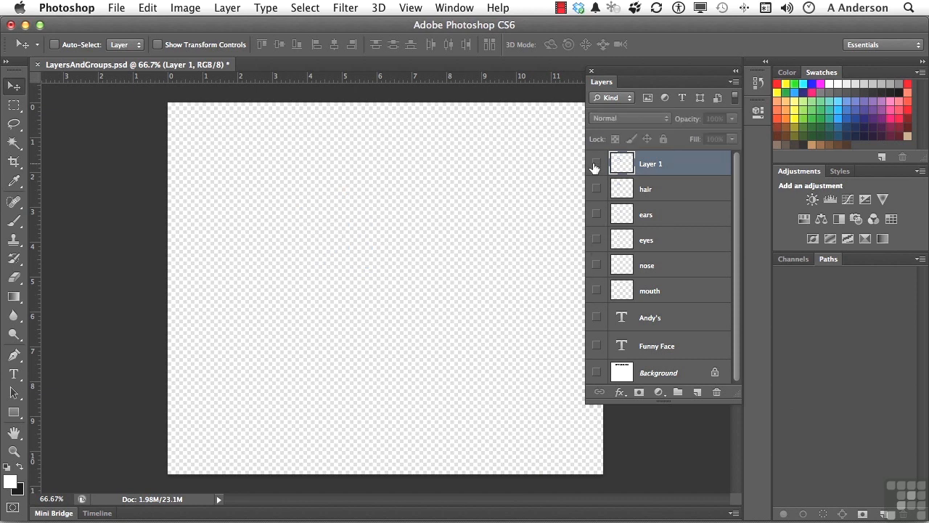
{"action": "left_click", "coordinate": [594, 167]}
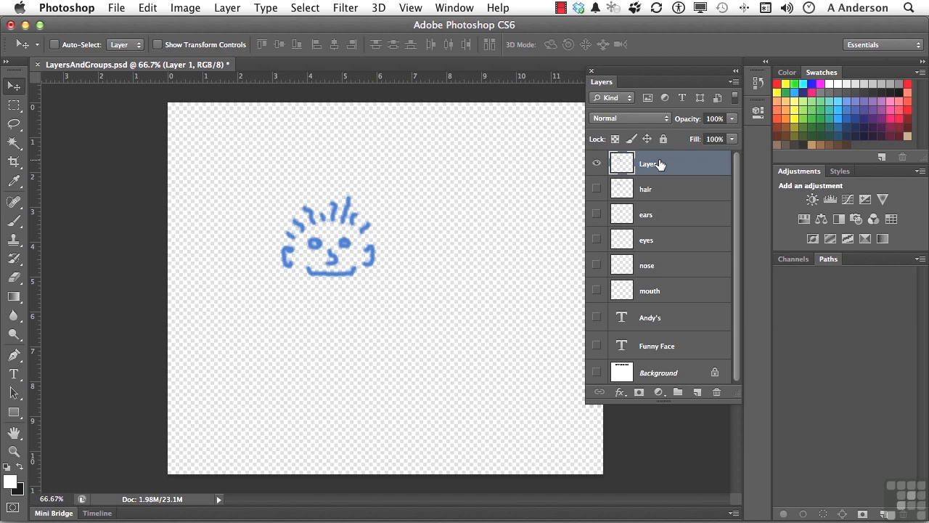
- Delete the merged copy of the face, and make all the remaining layers visible again
{"action": "key", "text": "Delete"}
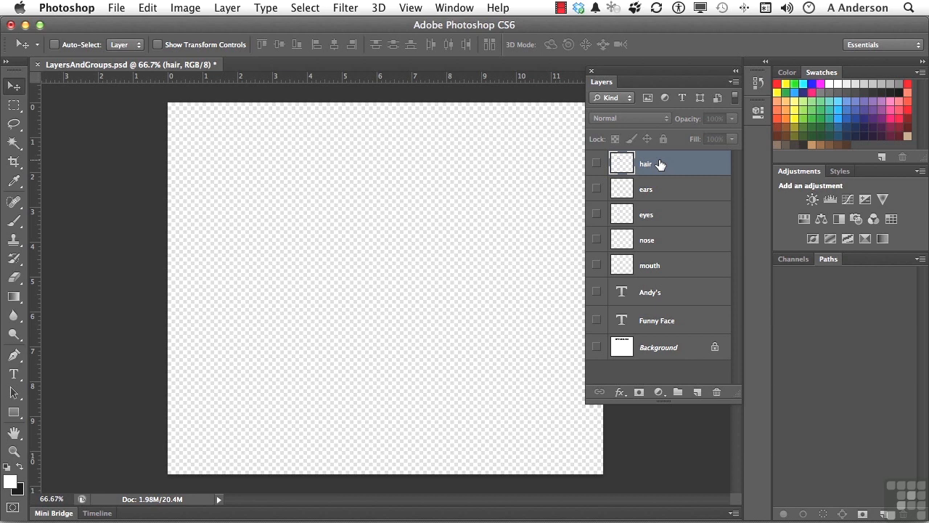
{"action": "left_click_drag", "start_coordinate": [597, 165], "coordinate": [596, 361]}
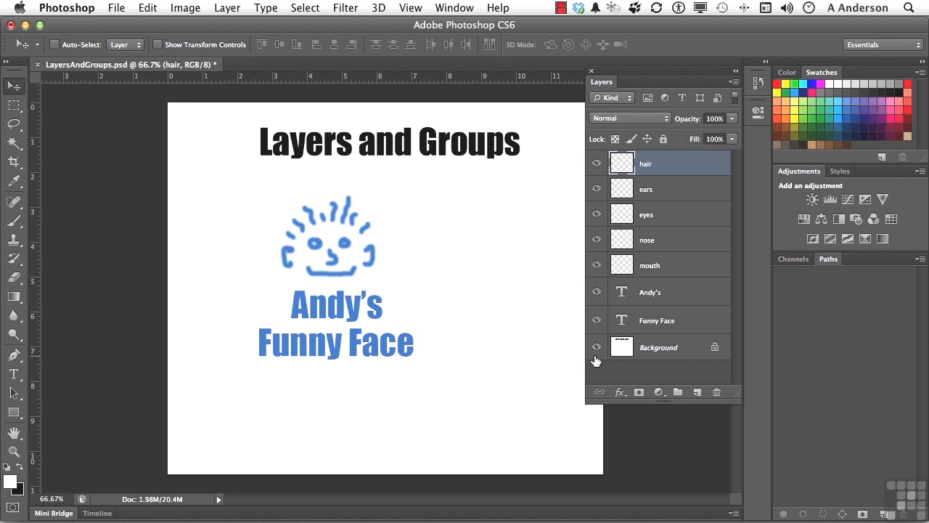
- Merge the two text layers below the mouth layer into one layer
{"action": "left_click", "coordinate": [655, 293]}
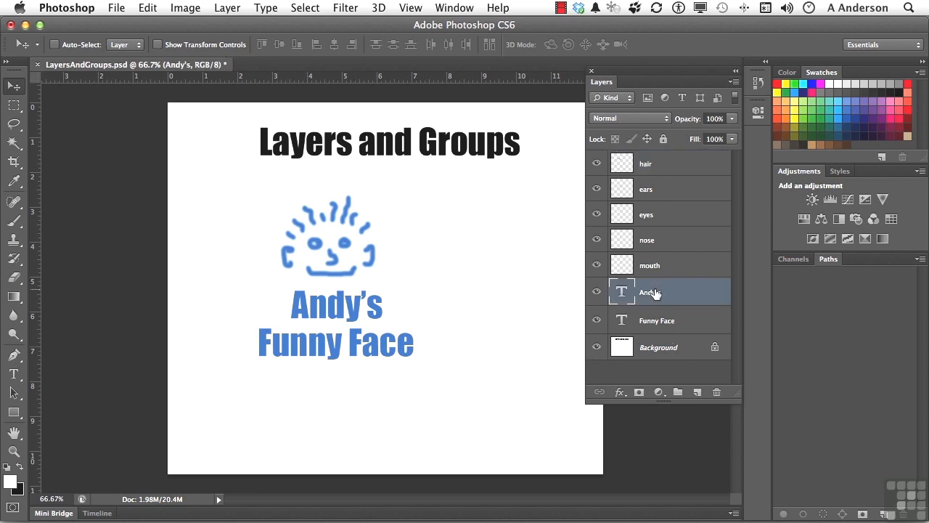
{"action": "left_click", "coordinate": [656, 322]}
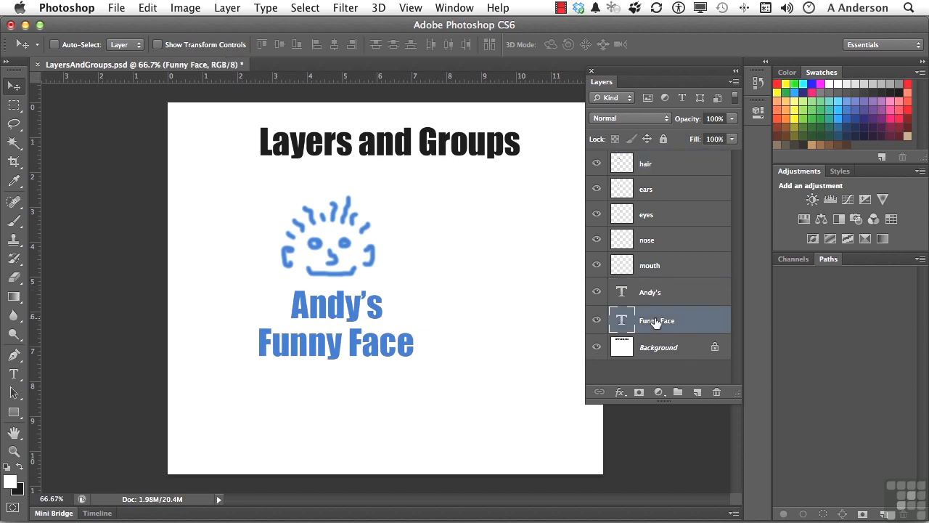
{"action": "left_click", "coordinate": [649, 295]}
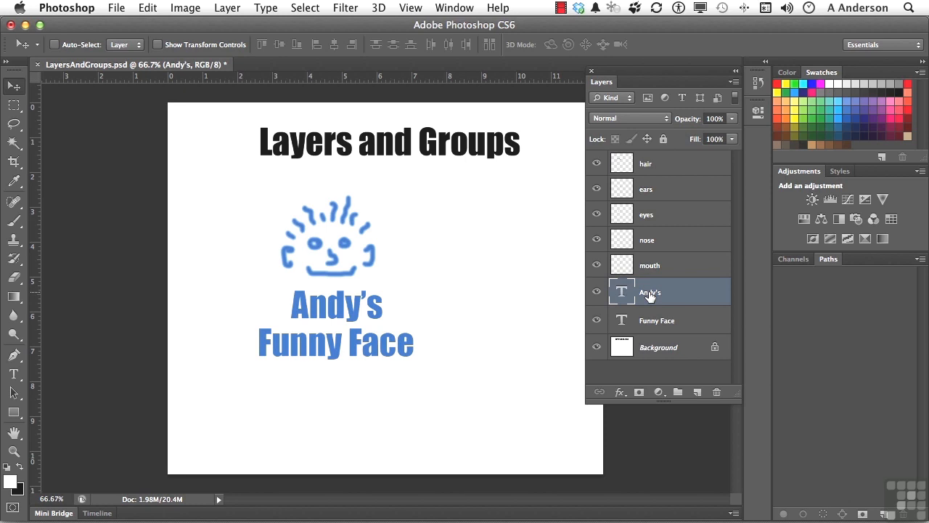
{"action": "left_click", "coordinate": [653, 322], "text": "shift"}
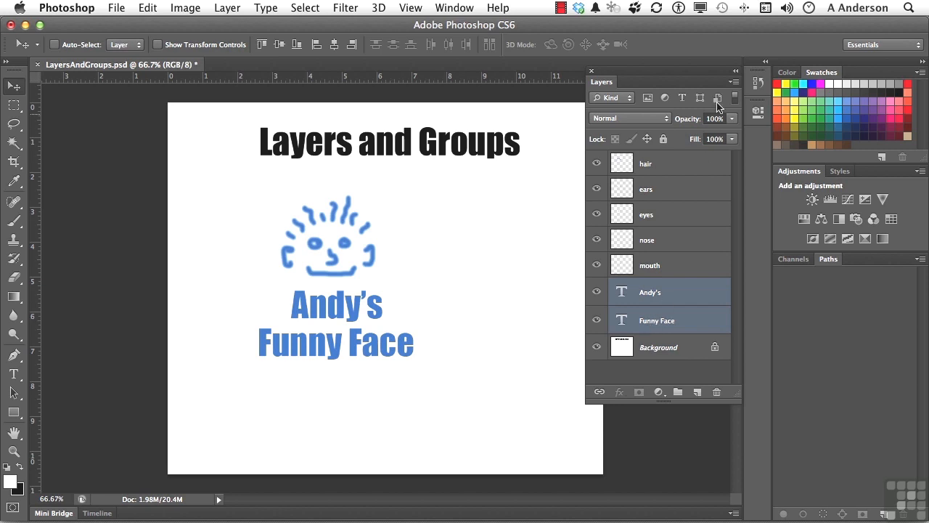
{"action": "left_click", "coordinate": [734, 85]}
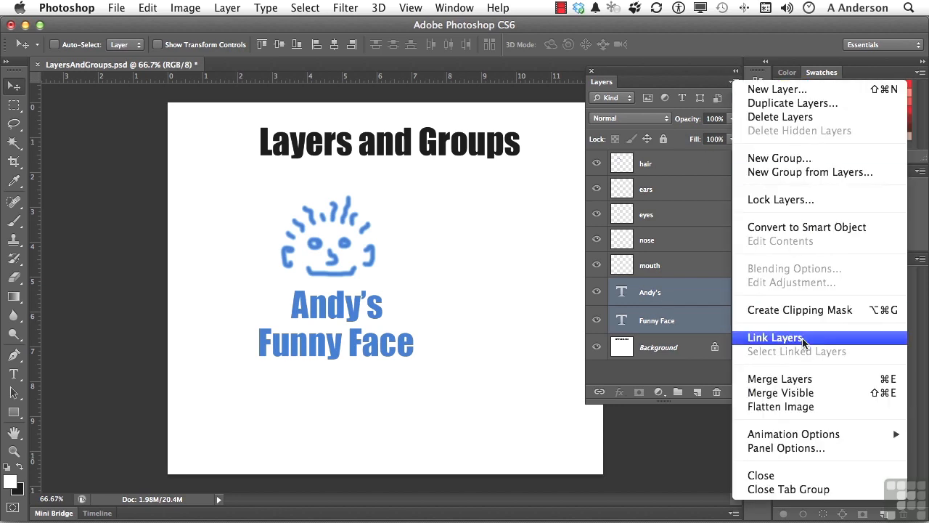
{"action": "left_click", "coordinate": [804, 381]}
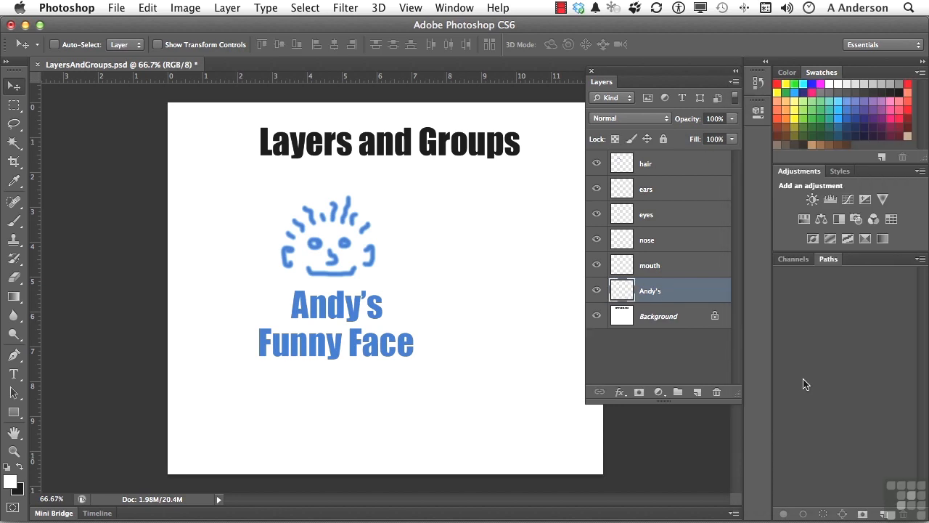